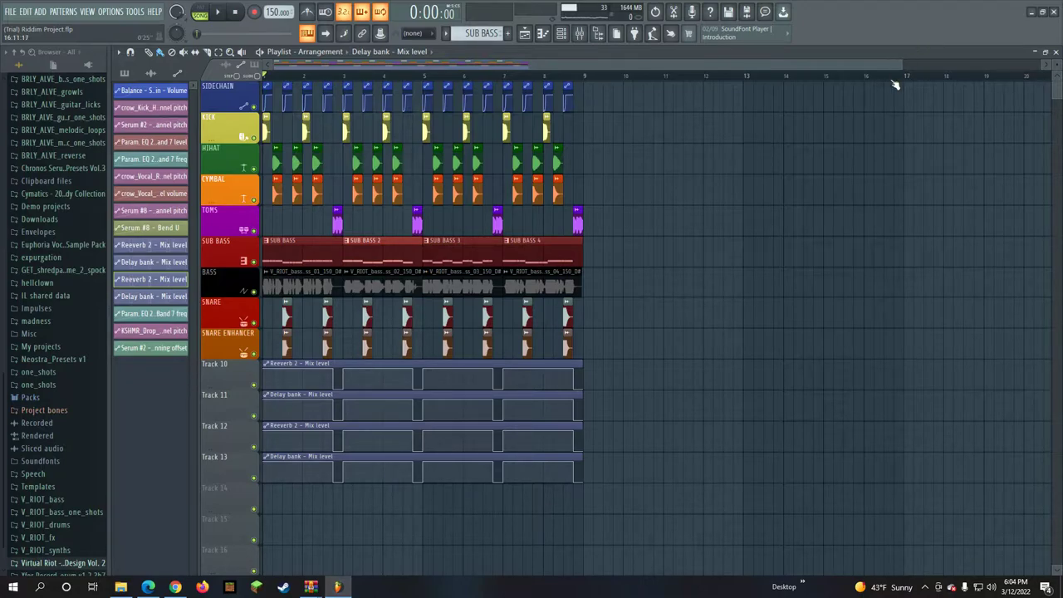
- Zoom the playlist in horizontally on bar 1 so each track's clips are readable
{"action": "left_click_drag", "start_coordinate": [901, 67], "coordinate": [291, 66]}
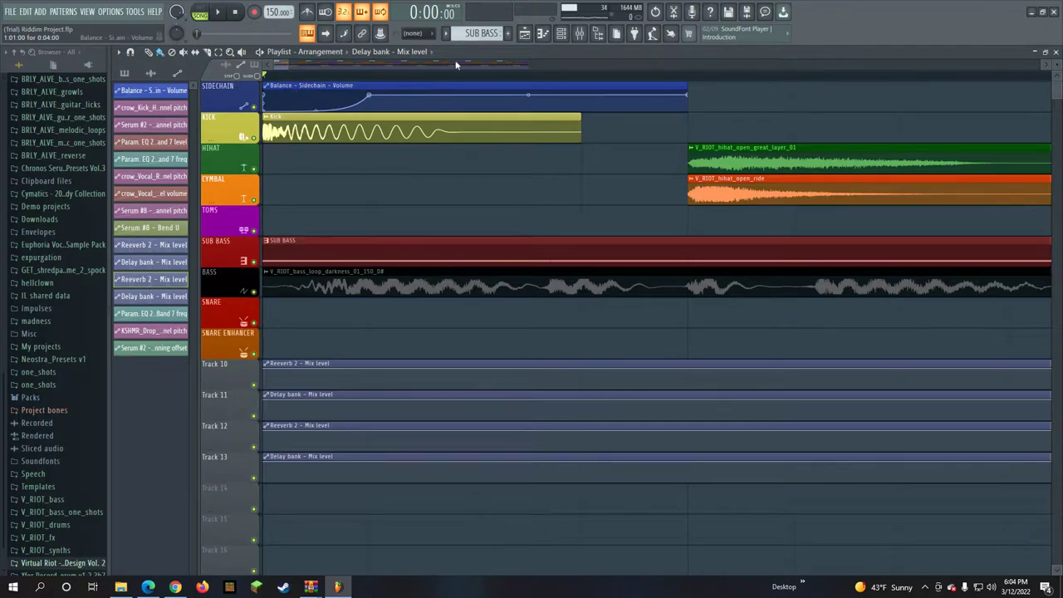
{"action": "left_click", "coordinate": [563, 34]}
{"action": "left_click", "coordinate": [563, 35]}
{"action": "left_click", "coordinate": [579, 34]}
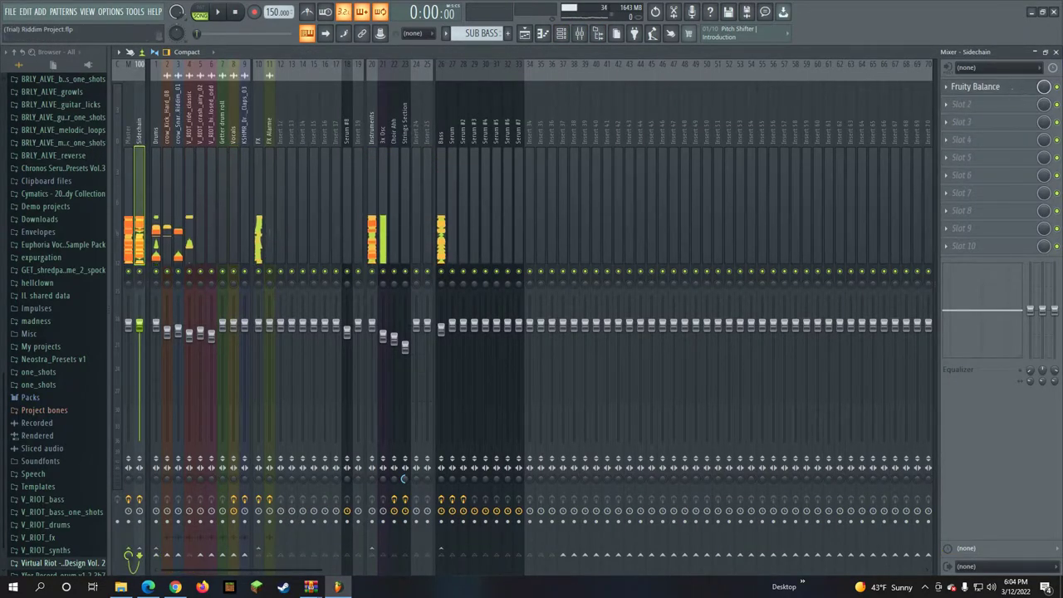
{"action": "left_click", "coordinate": [1055, 52]}
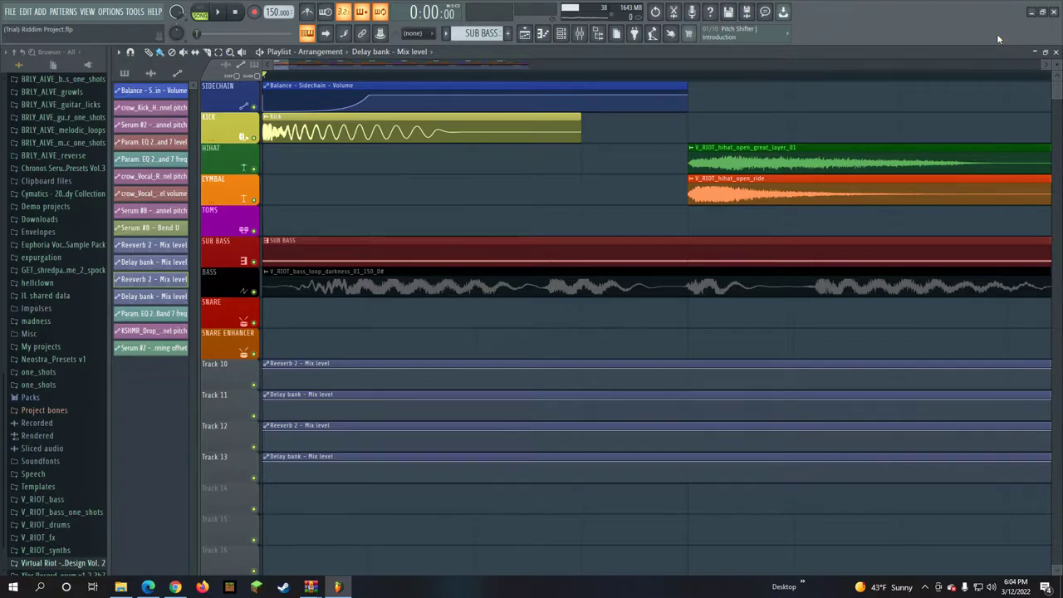
{"action": "double_click", "coordinate": [556, 129]}
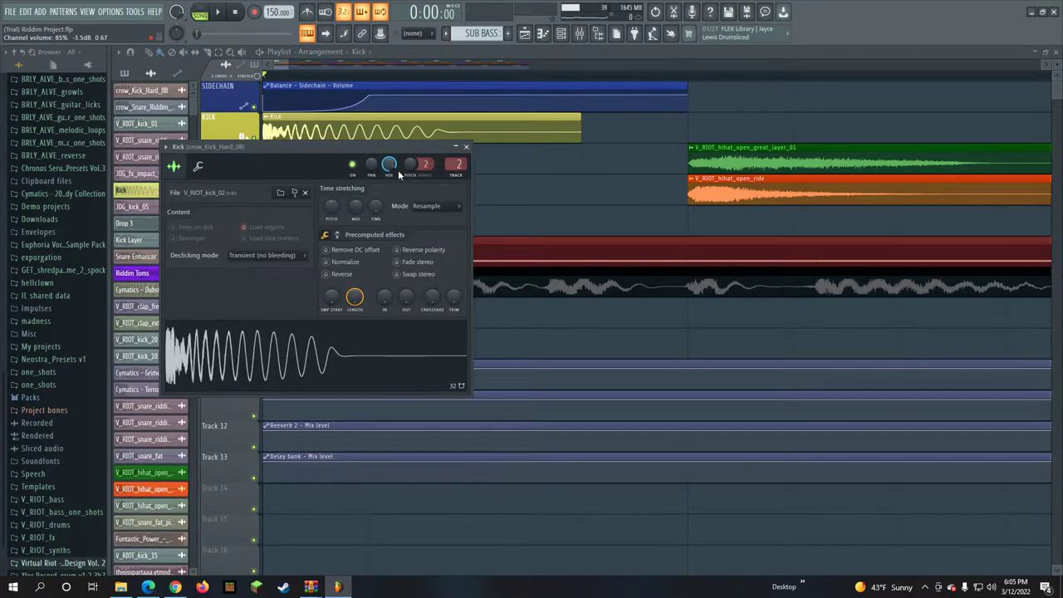
{"action": "key", "text": "z"}
{"action": "key", "text": "Escape"}
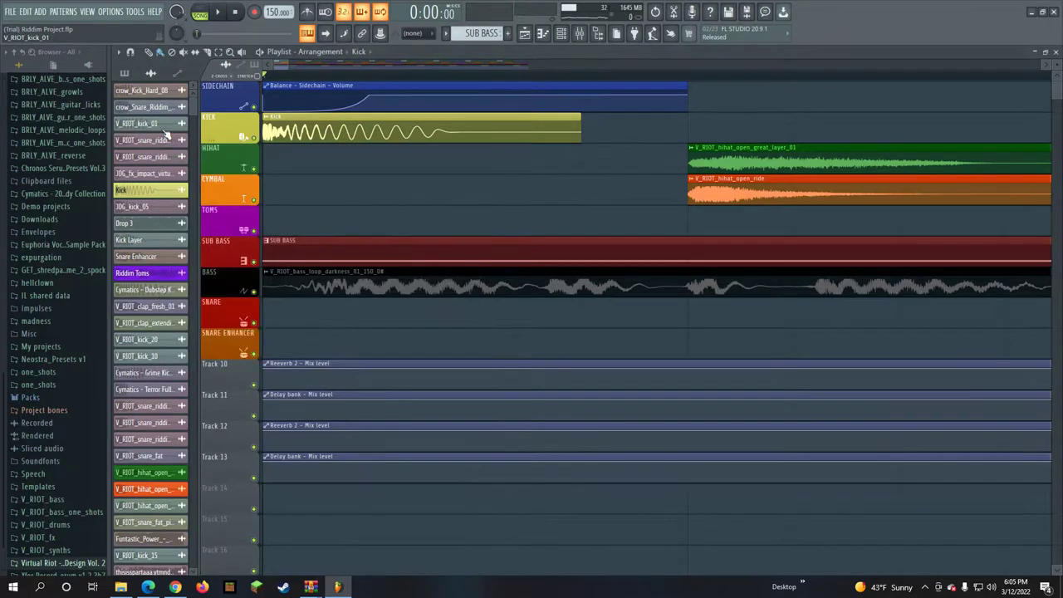
{"action": "left_click", "coordinate": [137, 123]}
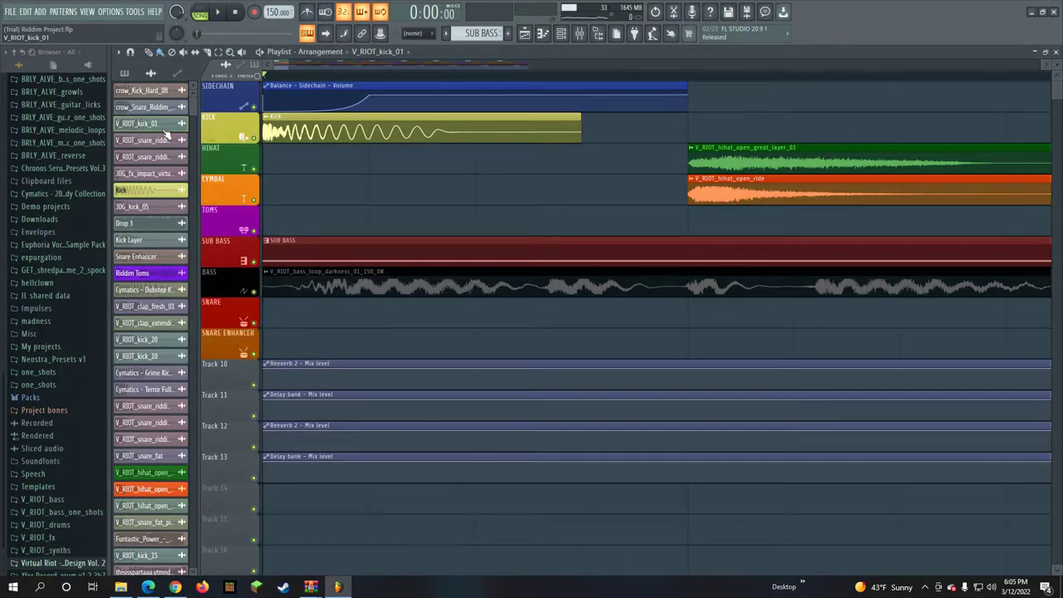
{"action": "scroll", "coordinate": [290, 183], "scroll_direction": "down", "scroll_amount": 2}
{"action": "double_click", "coordinate": [294, 182]}
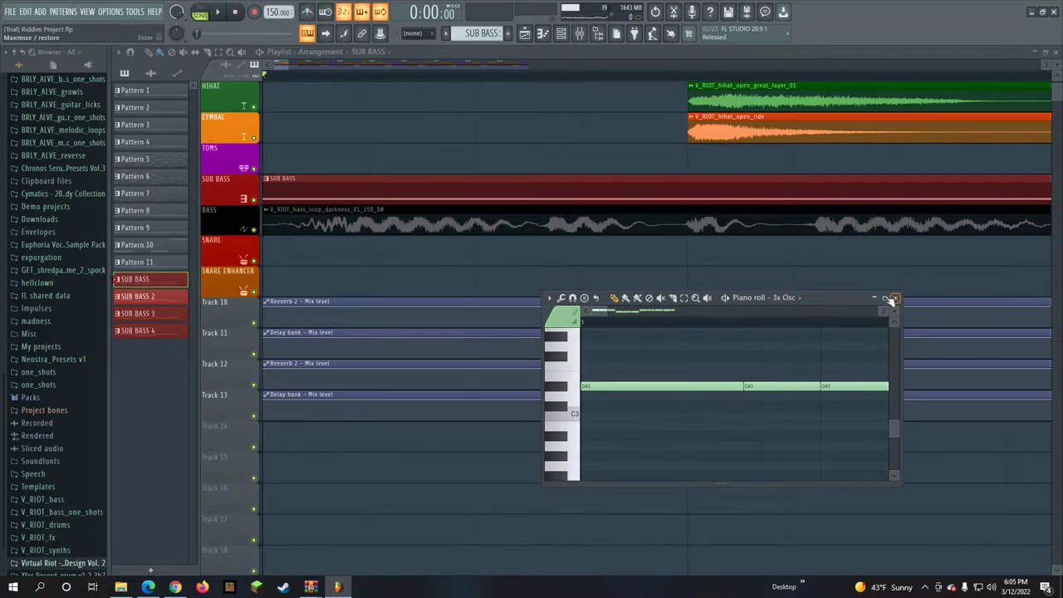
{"action": "left_click_drag", "start_coordinate": [851, 296], "coordinate": [745, 256]}
{"action": "left_click", "coordinate": [772, 255]}
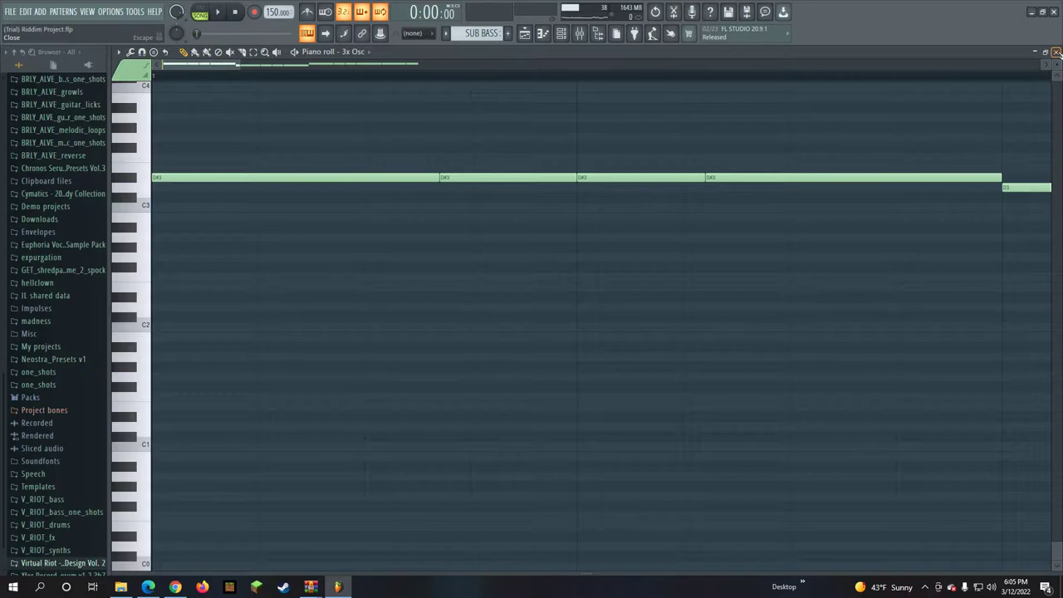
{"action": "left_click", "coordinate": [1056, 51]}
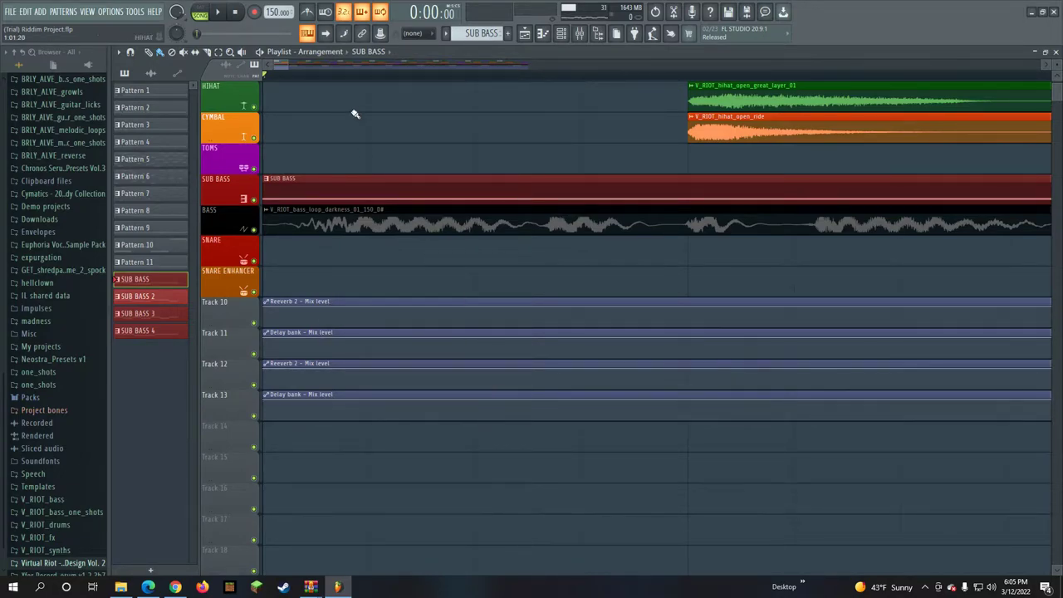
{"action": "left_click_drag", "start_coordinate": [350, 65], "coordinate": [459, 65]}
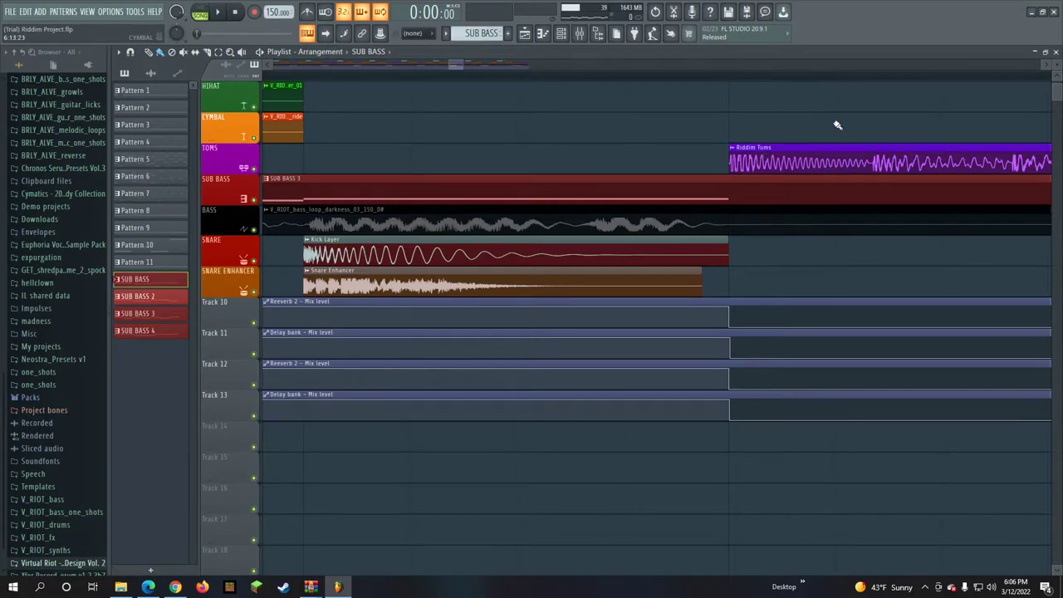
{"action": "left_click_drag", "start_coordinate": [479, 60], "coordinate": [365, 64]}
{"action": "left_click_drag", "start_coordinate": [485, 63], "coordinate": [317, 102]}
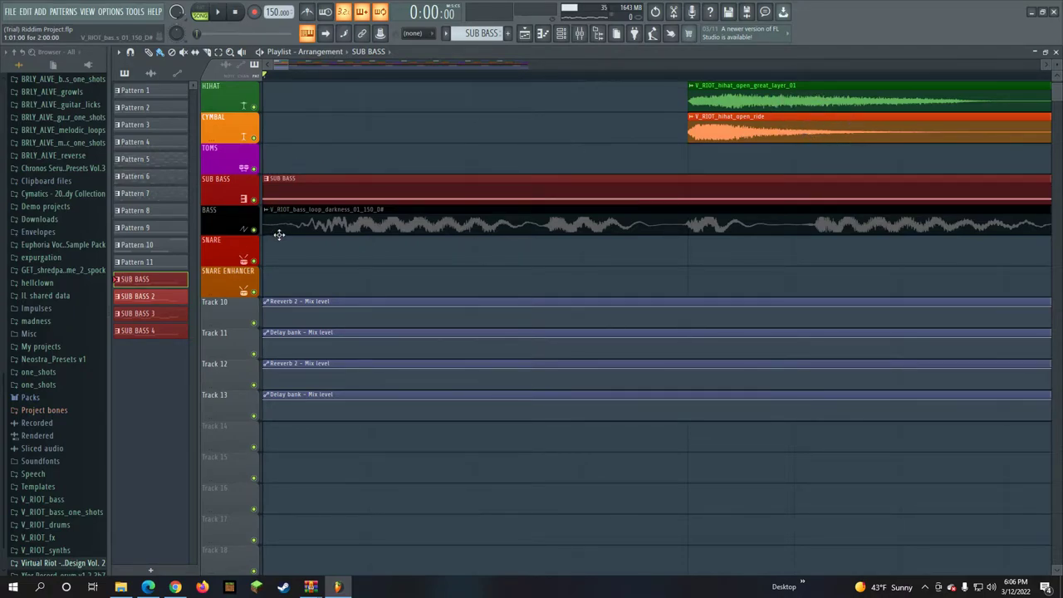
{"action": "key", "text": "ctrl+z"}
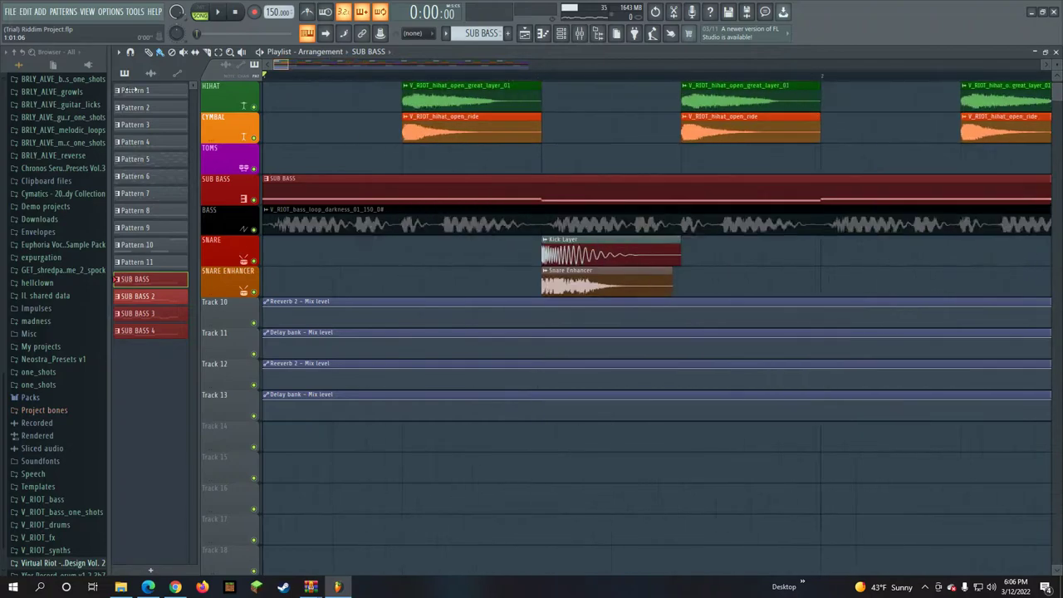
{"action": "key", "text": "ctrl+z"}
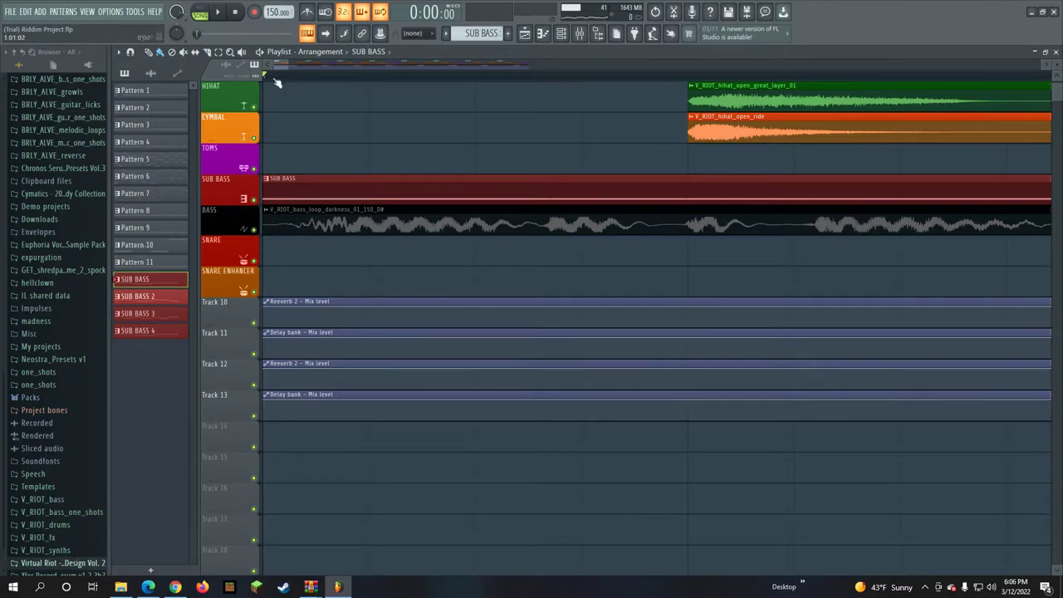
{"action": "mouse_move", "coordinate": [283, 67]}
{"action": "left_mouse_down"}
{"action": "mouse_move", "coordinate": [403, 77]}
{"action": "mouse_move", "coordinate": [289, 58]}
{"action": "left_mouse_up"}
{"action": "scroll", "coordinate": [603, 220], "scroll_direction": "down", "scroll_amount": 6}
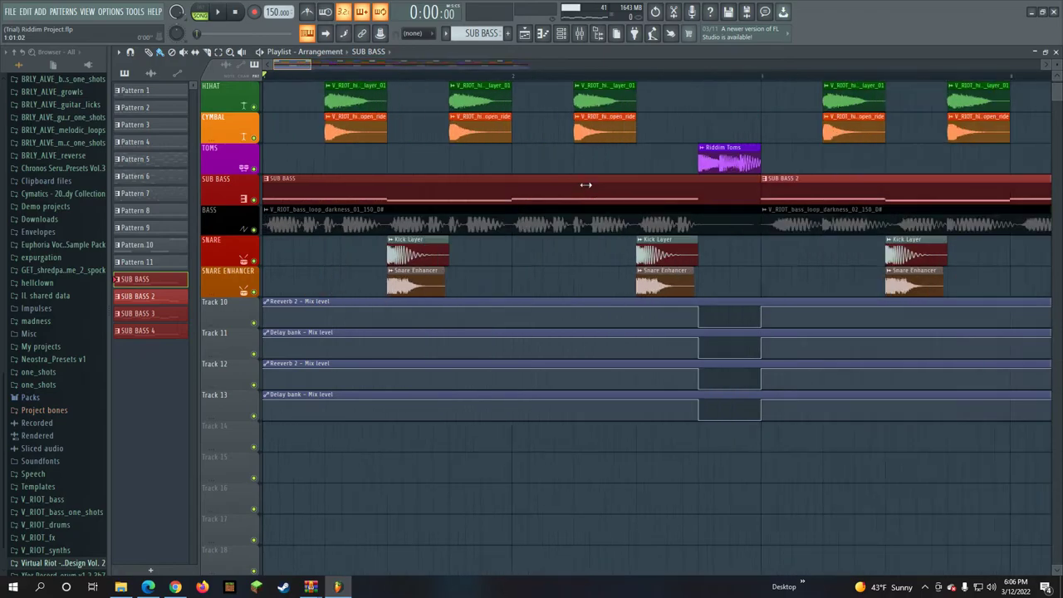
{"action": "scroll", "coordinate": [603, 220], "scroll_direction": "down", "scroll_amount": 1}
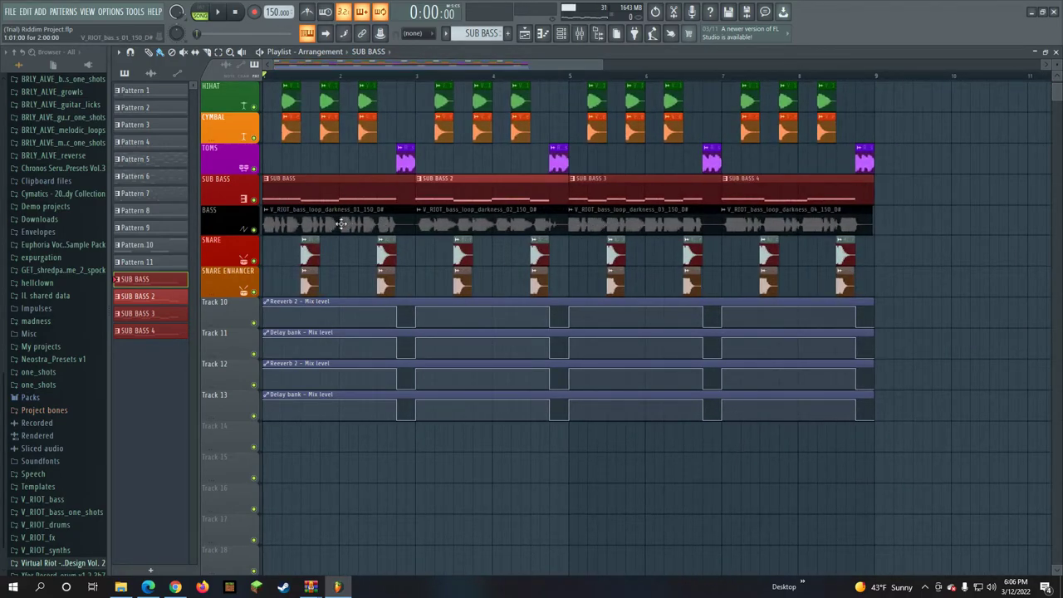
{"action": "double_click", "coordinate": [324, 222]}
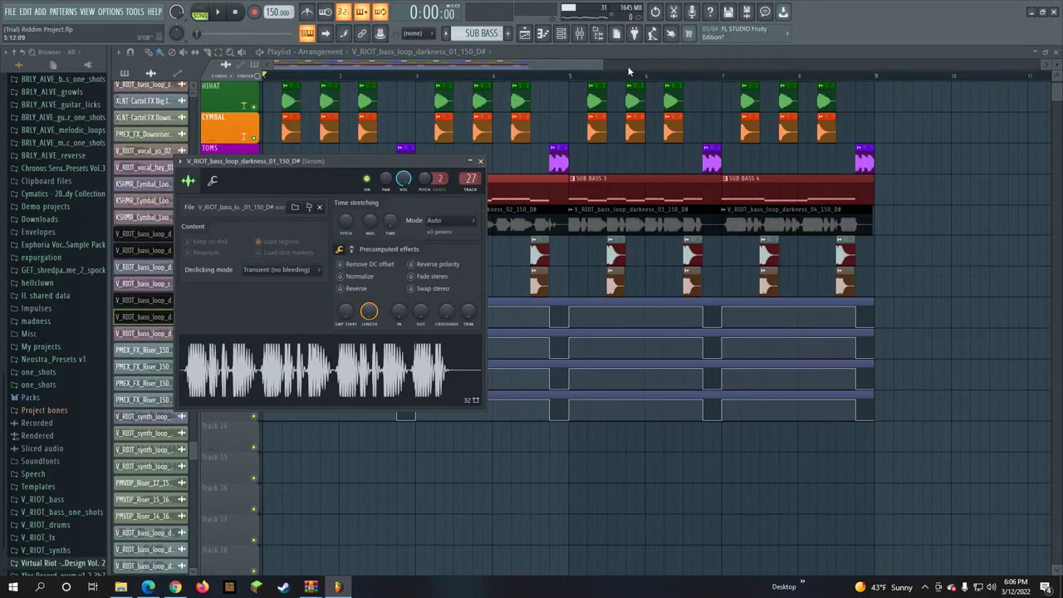
{"action": "left_click", "coordinate": [480, 161]}
{"action": "scroll", "coordinate": [355, 220], "scroll_direction": "up", "scroll_amount": 5}
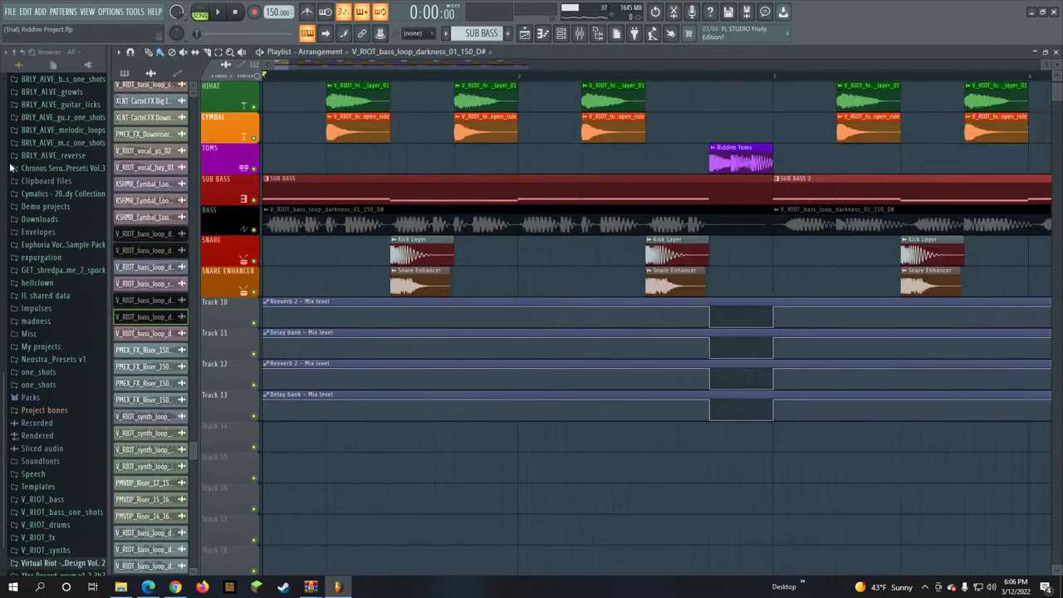
{"action": "key", "text": "F9"}
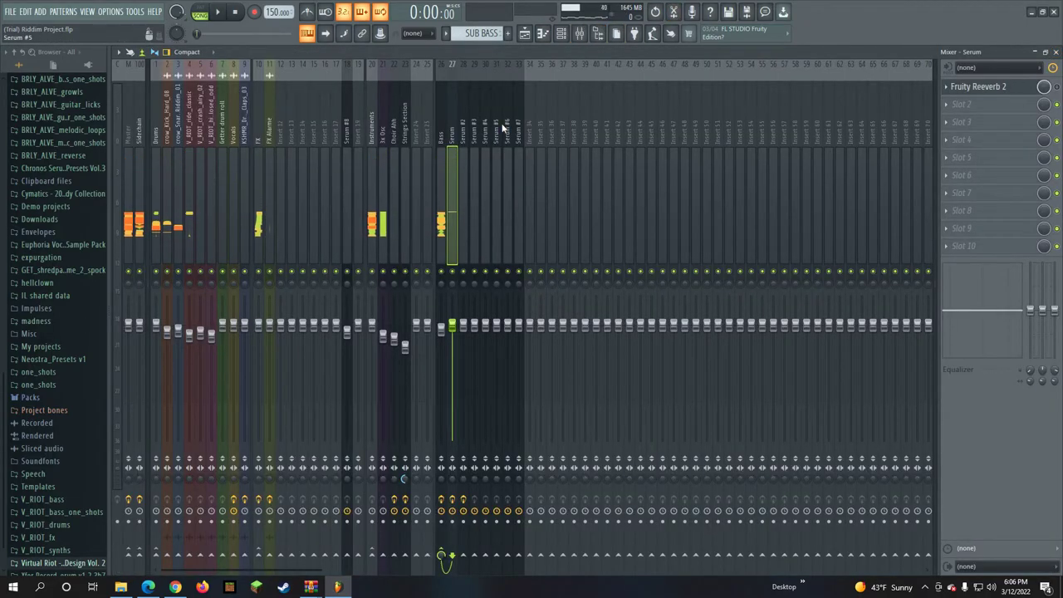
{"action": "left_click", "coordinate": [465, 122]}
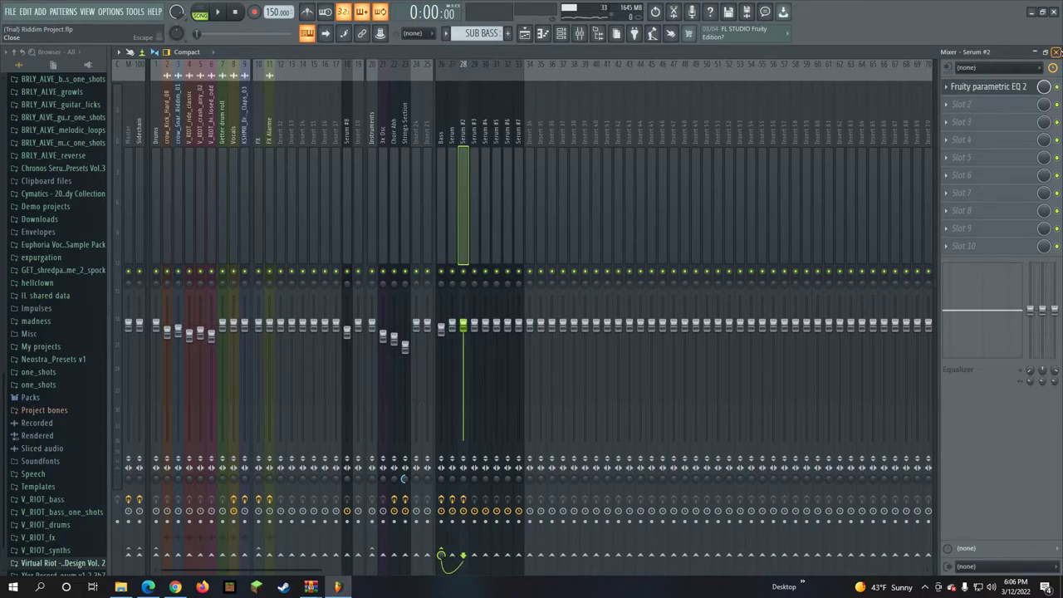
{"action": "left_click", "coordinate": [1055, 51]}
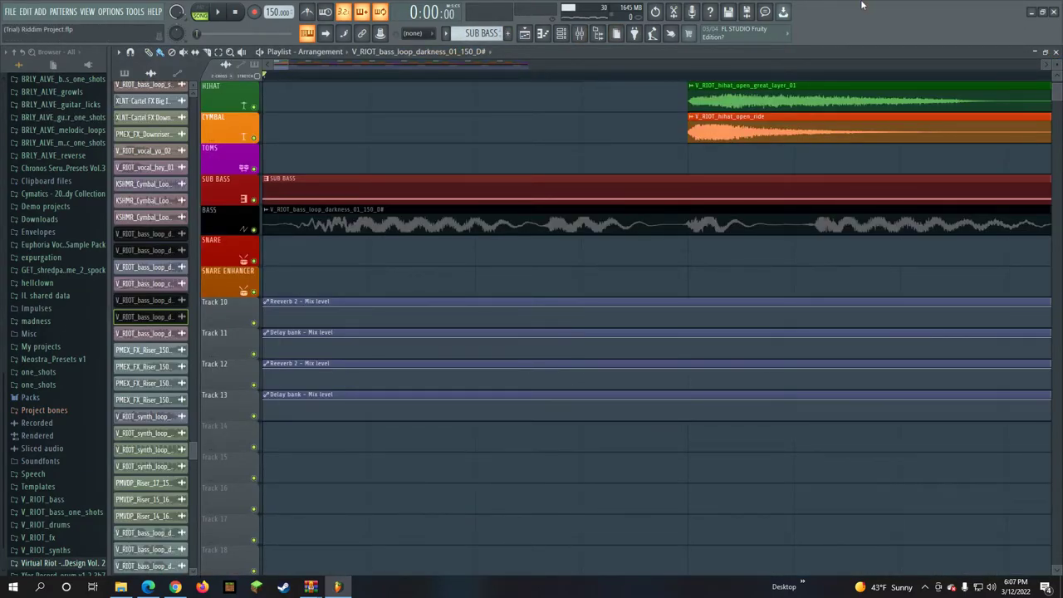
{"action": "left_click_drag", "start_coordinate": [294, 66], "coordinate": [734, 66]}
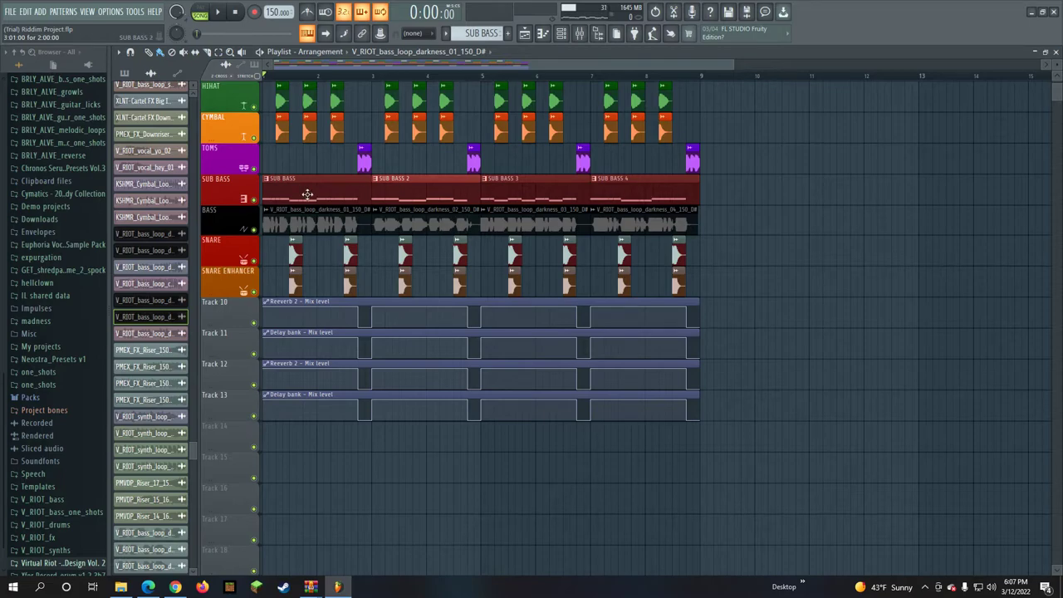
{"action": "left_click_drag", "start_coordinate": [729, 63], "coordinate": [368, 100]}
- Scroll the playlist back up to the SIDECHAIN and KICK tracks and move along the song
{"action": "scroll", "coordinate": [399, 124], "scroll_direction": "up", "scroll_amount": 2}
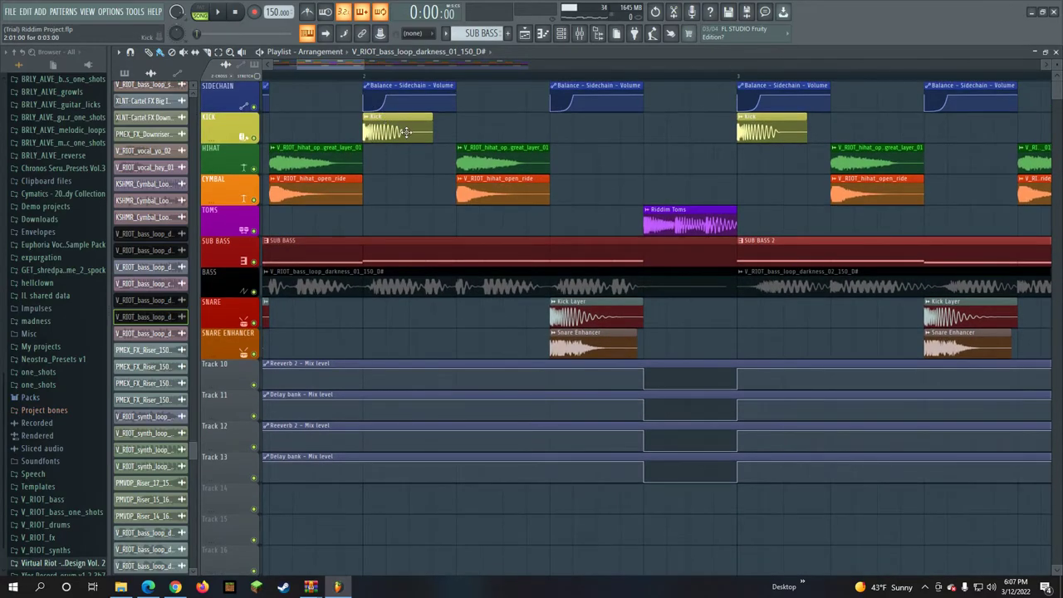
{"action": "scroll", "coordinate": [406, 132], "scroll_direction": "down", "scroll_amount": 5}
{"action": "scroll", "coordinate": [408, 130], "scroll_direction": "up", "scroll_amount": 5}
{"action": "left_click_drag", "start_coordinate": [357, 68], "coordinate": [378, 74]}
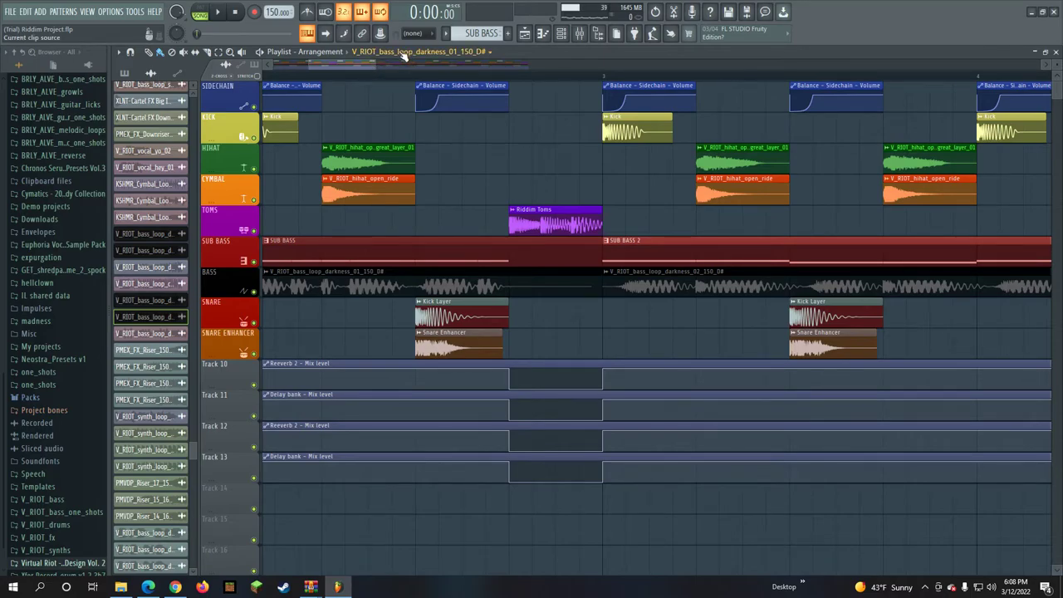
- Zoom out to fit the whole song, play it from the start, then open File Explorer
{"action": "left_click_drag", "start_coordinate": [361, 64], "coordinate": [327, 64]}
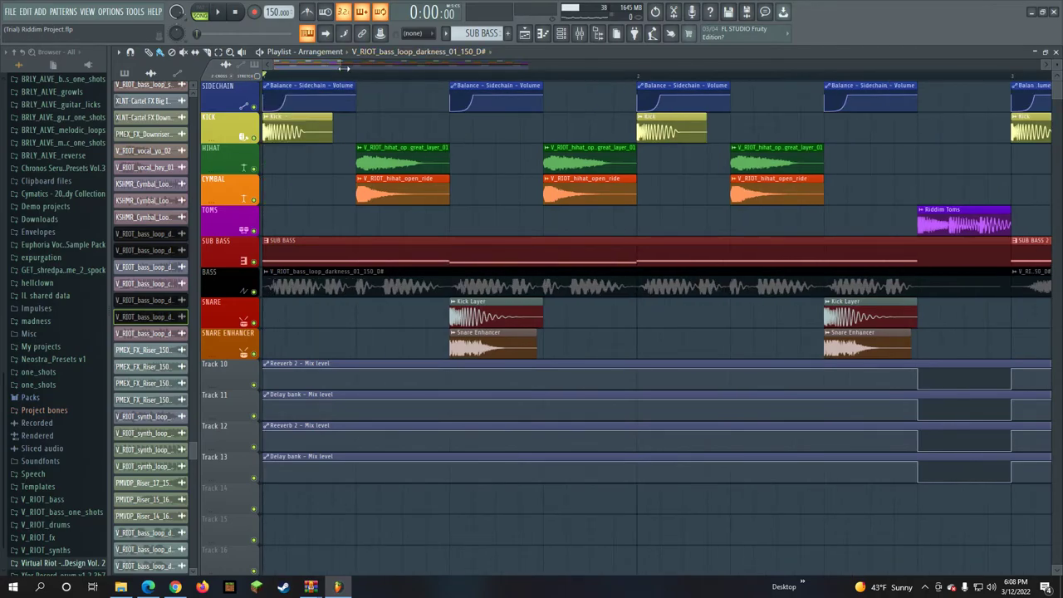
{"action": "scroll", "coordinate": [342, 68], "scroll_direction": "down", "scroll_amount": 5}
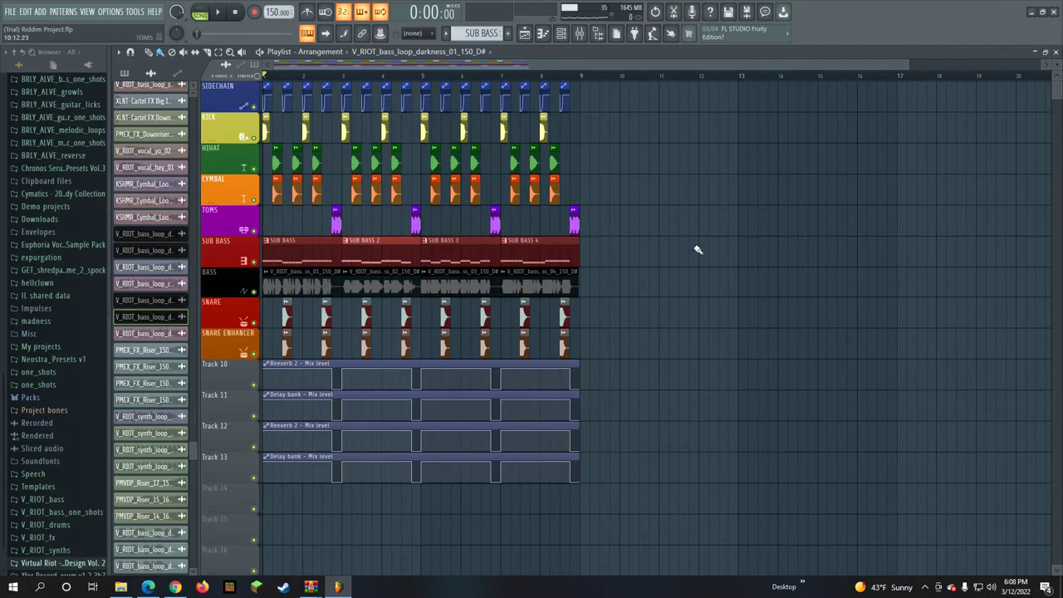
{"action": "key", "text": "space"}
{"action": "key", "text": "space"}
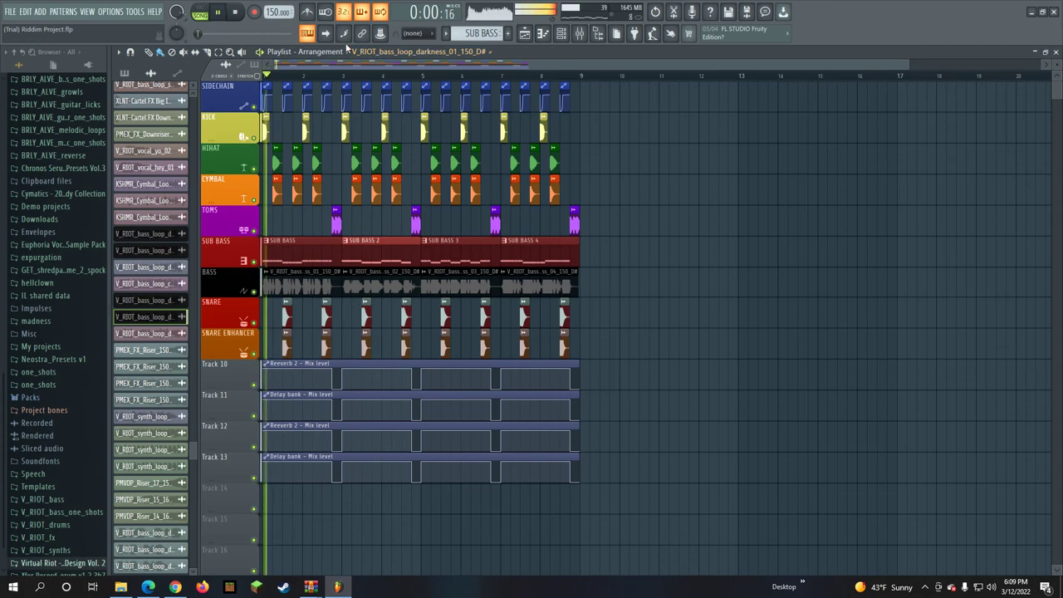
{"action": "left_click", "coordinate": [1030, 12]}
{"action": "key", "text": "super+e"}
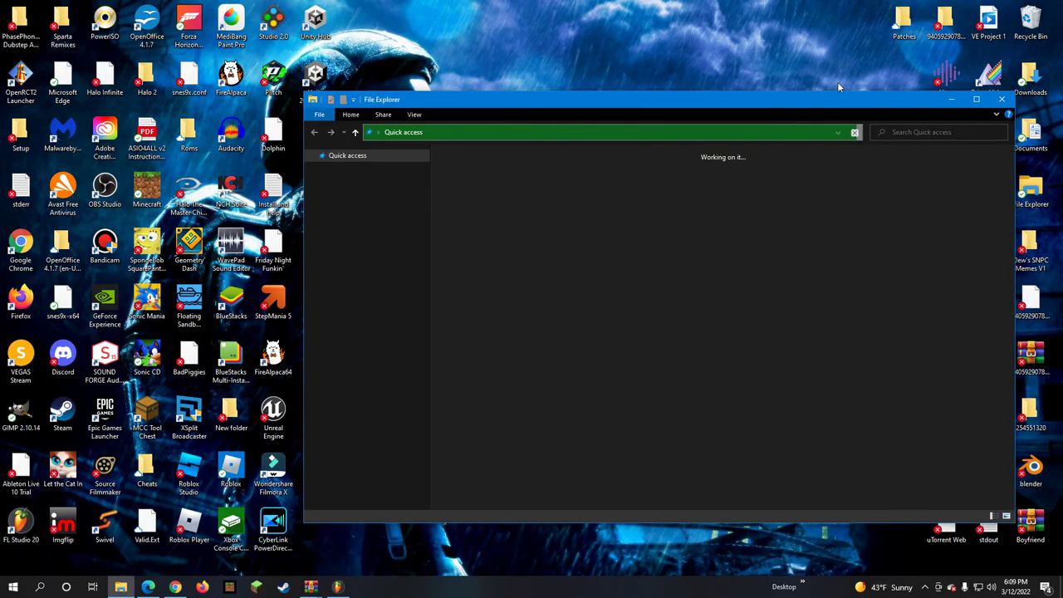
- Minimize the Quick access File Explorer window to reveal the desktop
{"action": "left_click", "coordinate": [951, 99]}
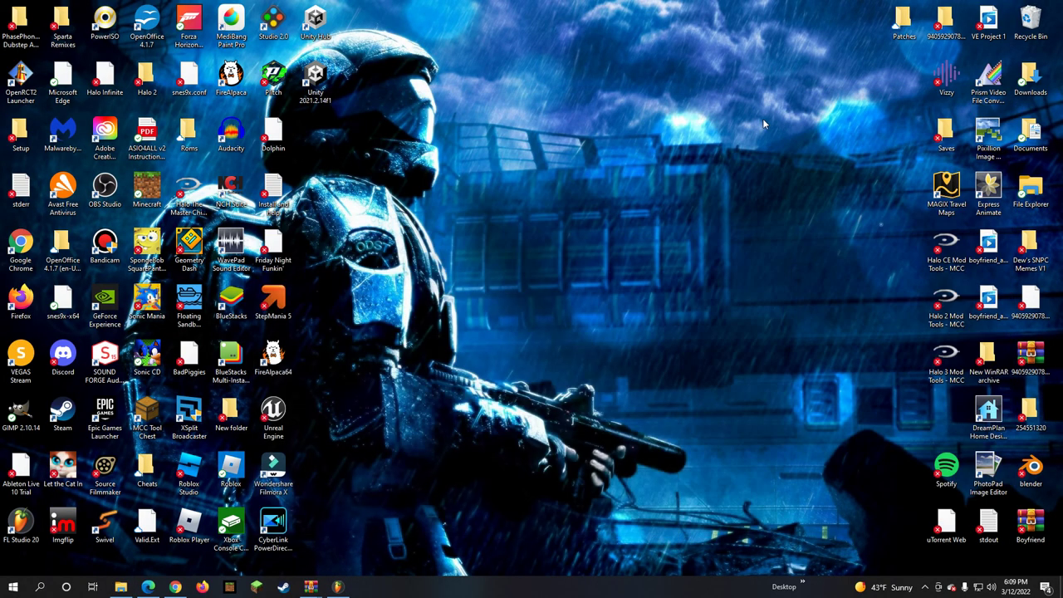